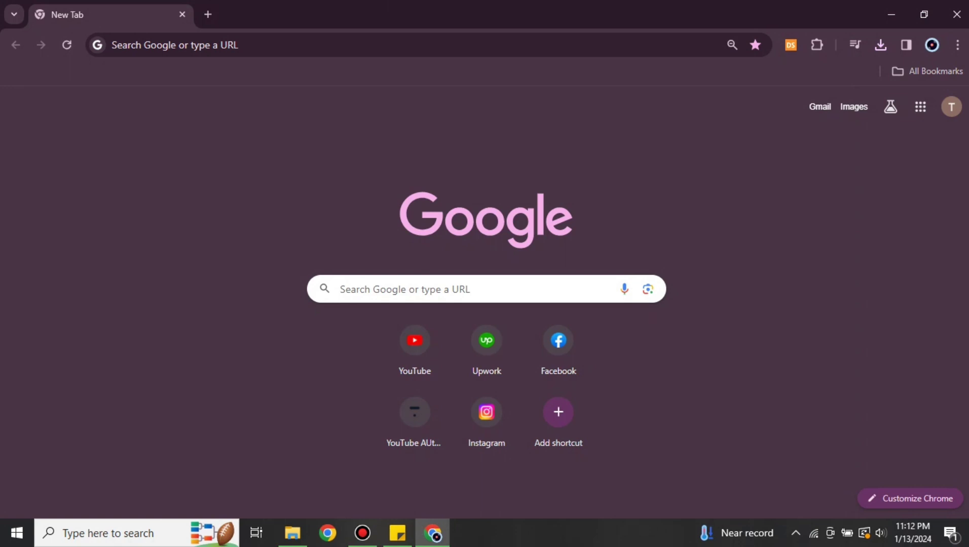
- Go to canva.com in Chrome using the address-bar suggestion for 'c'
{"action": "left_click", "coordinate": [295, 50]}
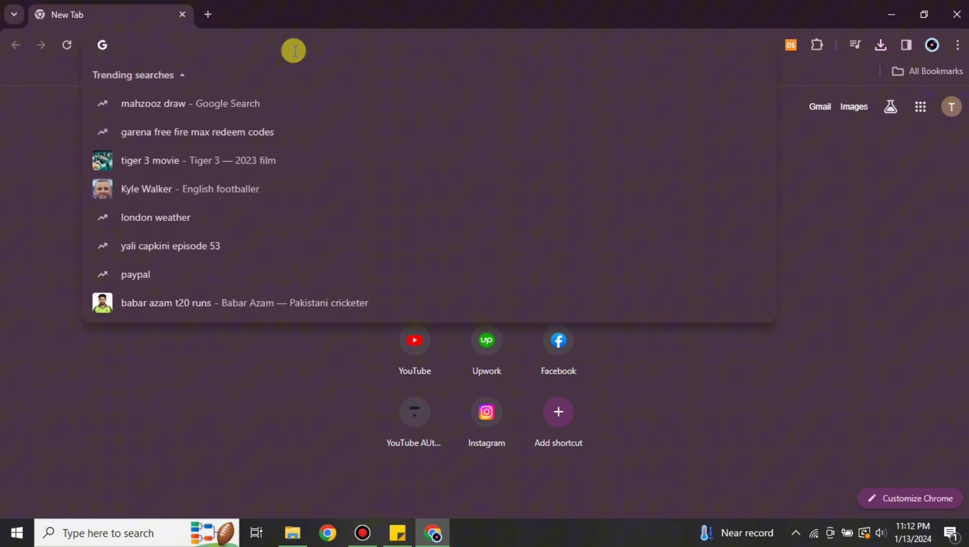
{"action": "type", "text": "c"}
{"action": "key", "text": "Return"}
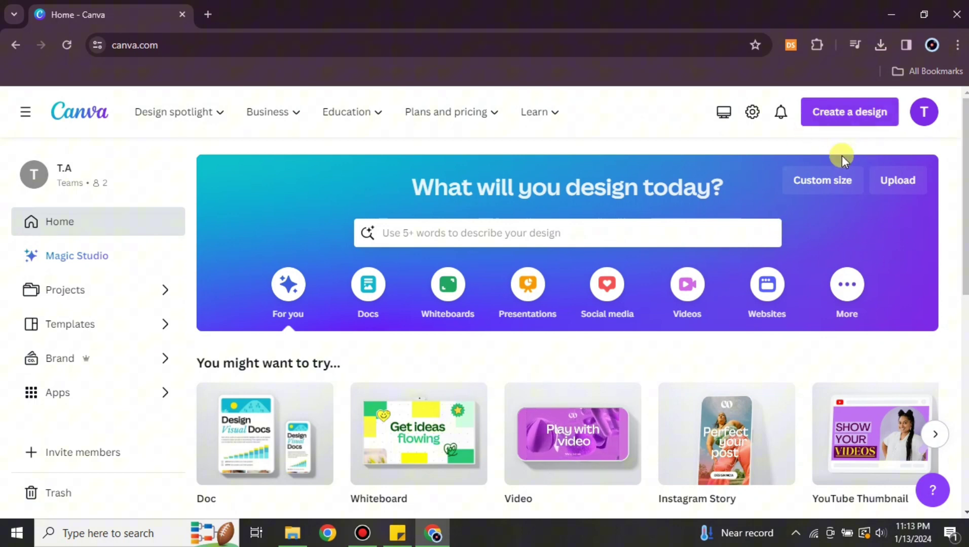
- Start a square Instagram post from the uploaded photo of the man with coffee
{"action": "left_click", "coordinate": [840, 115]}
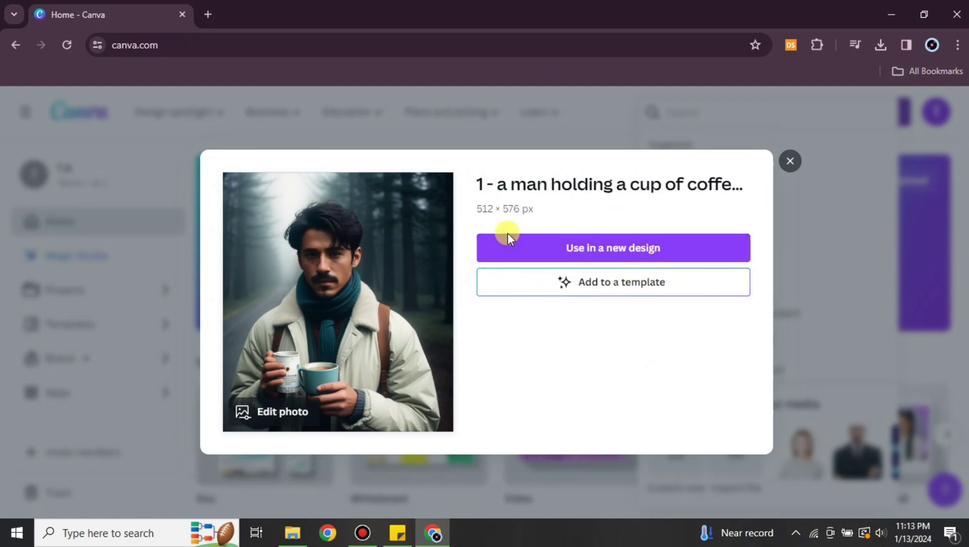
{"action": "left_click", "coordinate": [579, 249]}
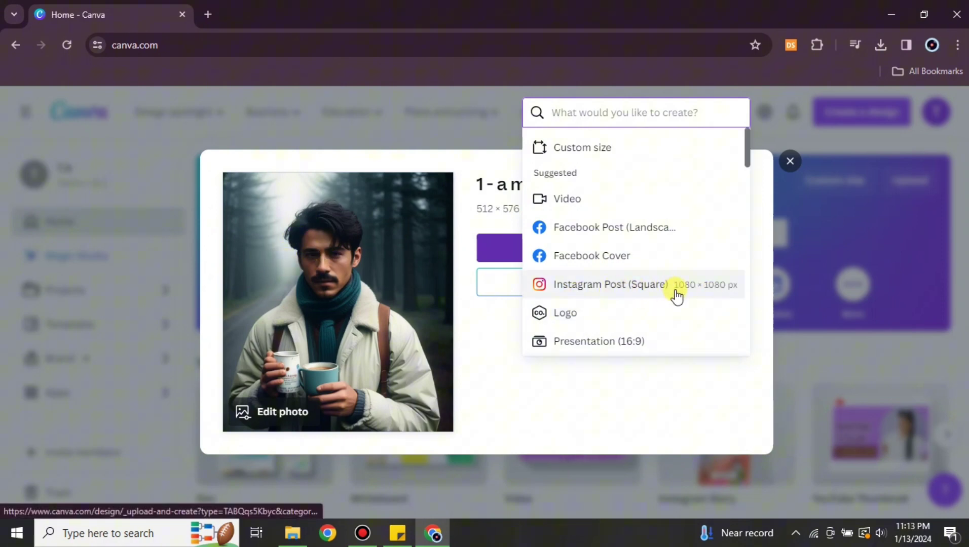
{"action": "left_click", "coordinate": [676, 296]}
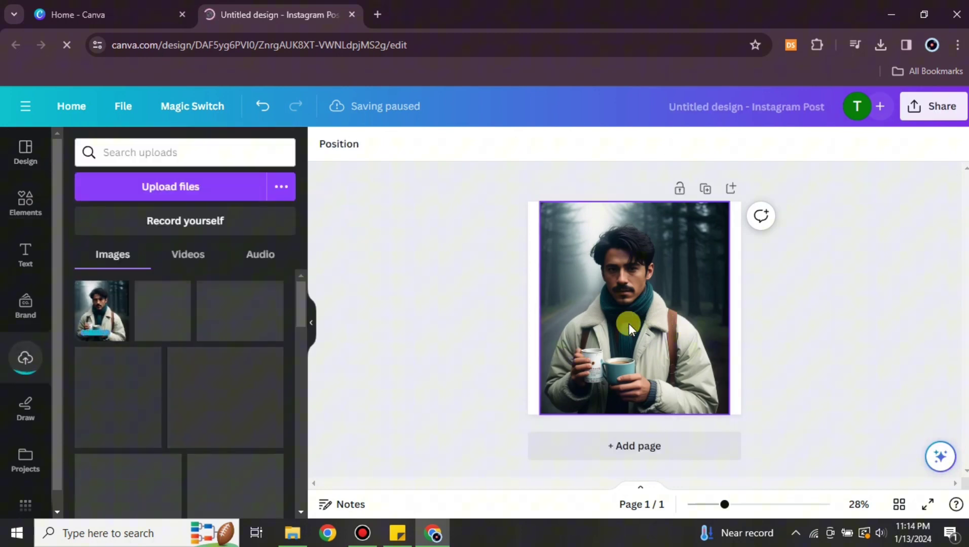
- Recentre the coffee portrait on the page and bring up its Edit photo effects
{"action": "left_click_drag", "start_coordinate": [651, 319], "coordinate": [696, 306]}
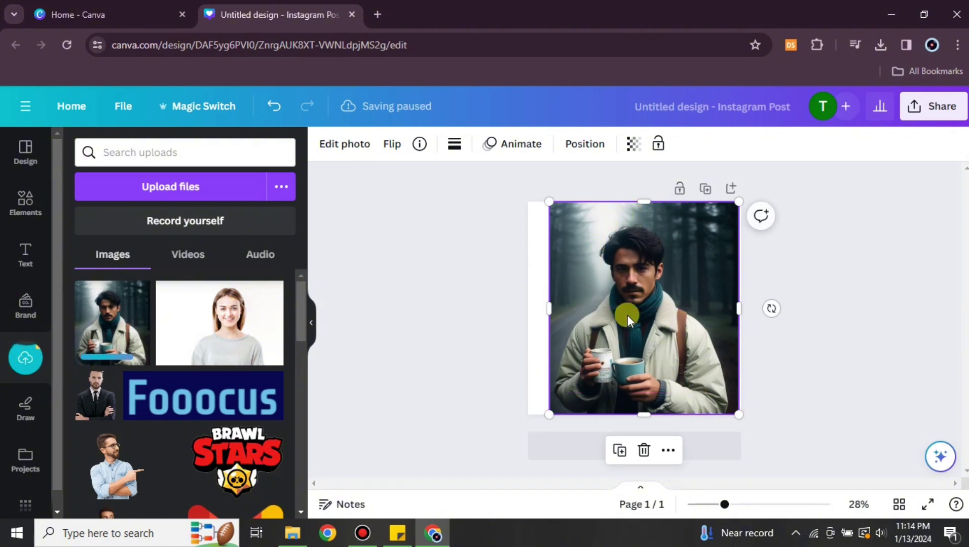
{"action": "mouse_move", "coordinate": [637, 340]}
{"action": "left_mouse_down"}
{"action": "mouse_move", "coordinate": [625, 342]}
{"action": "mouse_move", "coordinate": [632, 343]}
{"action": "left_mouse_up"}
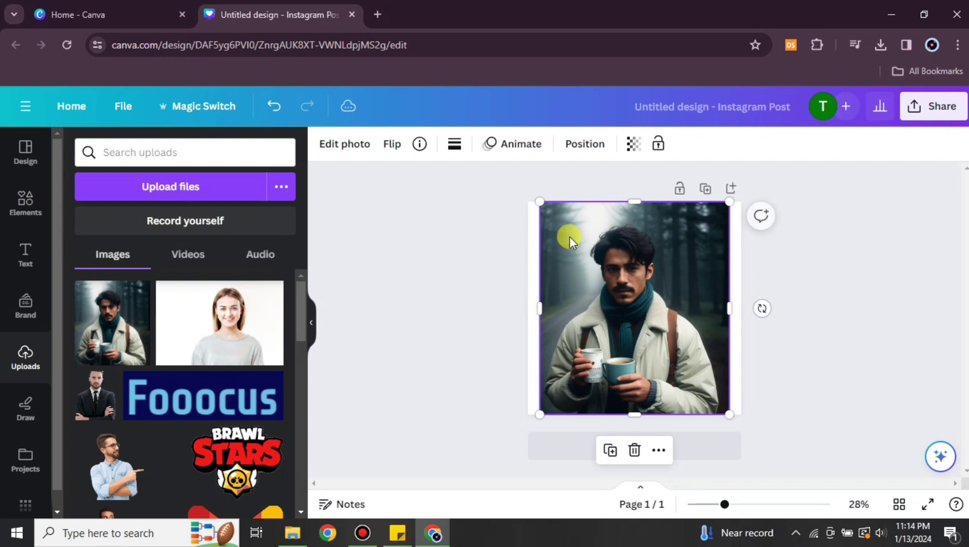
{"action": "left_click", "coordinate": [348, 150]}
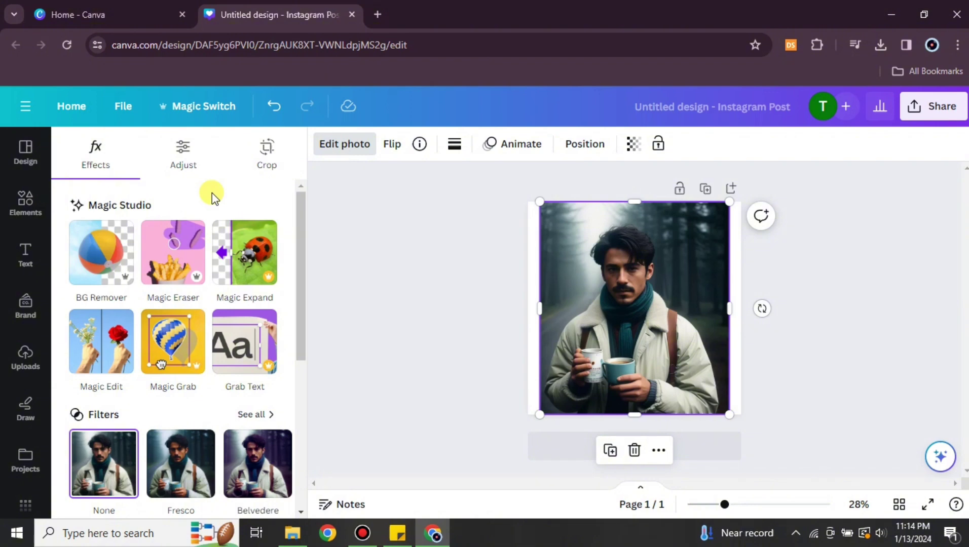
- Apply BG Remover to the coffee portrait and recentre the man cutout on the page
{"action": "left_click", "coordinate": [109, 236]}
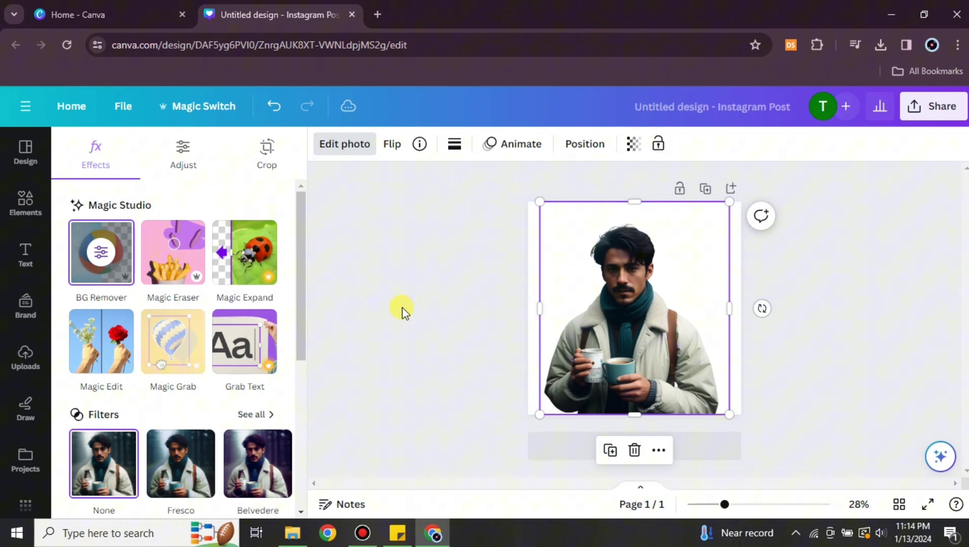
{"action": "left_click", "coordinate": [639, 394]}
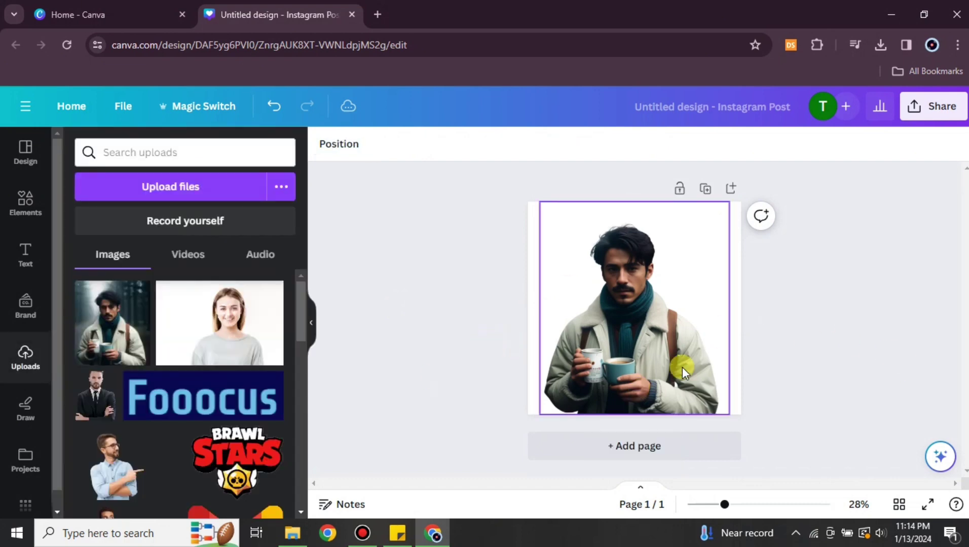
{"action": "left_click_drag", "start_coordinate": [683, 368], "coordinate": [635, 220]}
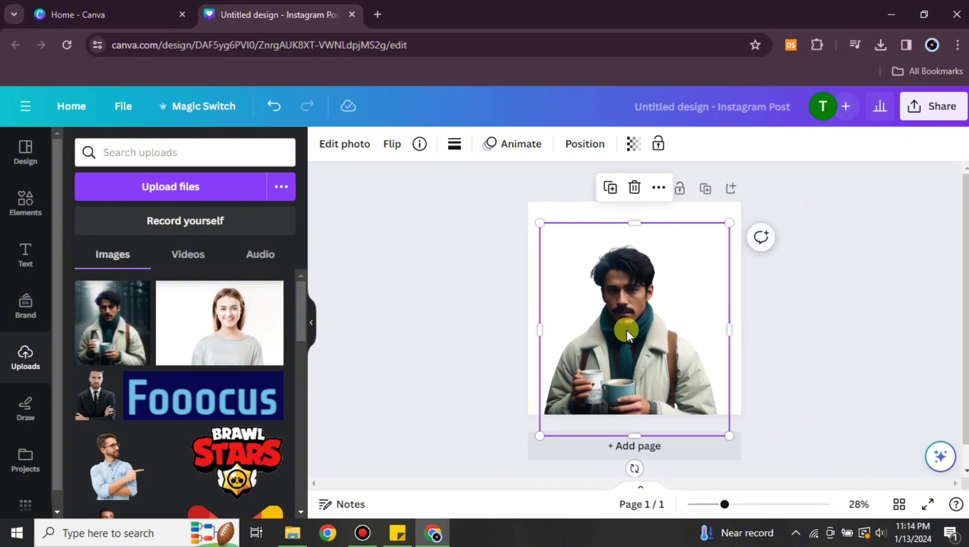
{"action": "left_click_drag", "start_coordinate": [625, 329], "coordinate": [629, 304]}
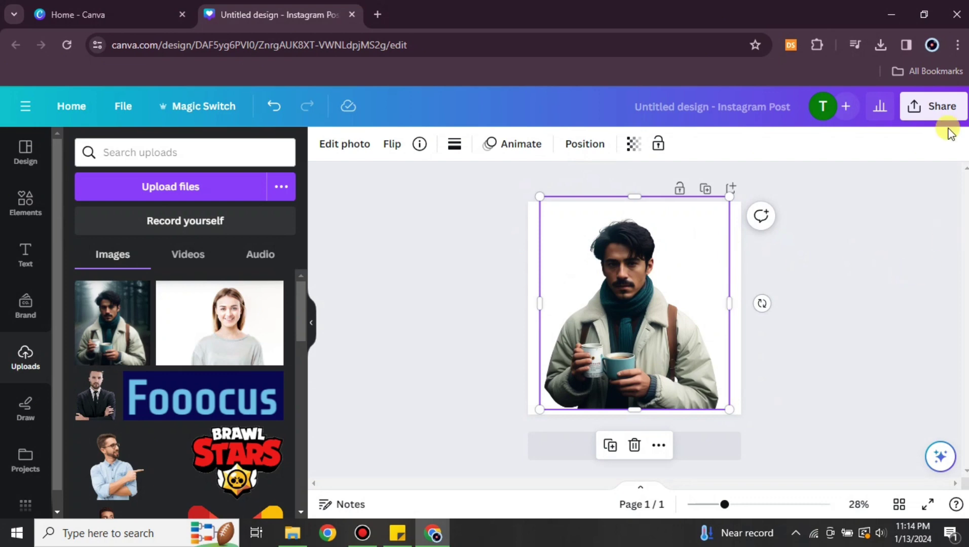
- Download the design as a transparent-background PNG and show Chrome's downloads list
{"action": "left_click", "coordinate": [918, 105]}
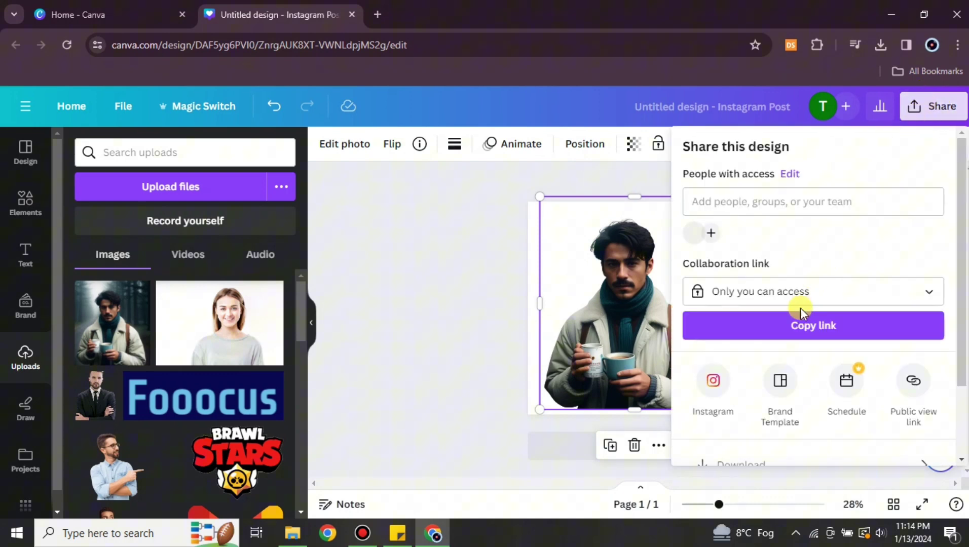
{"action": "scroll", "coordinate": [817, 396], "scroll_direction": "down", "scroll_amount": 2}
{"action": "left_click", "coordinate": [771, 395]}
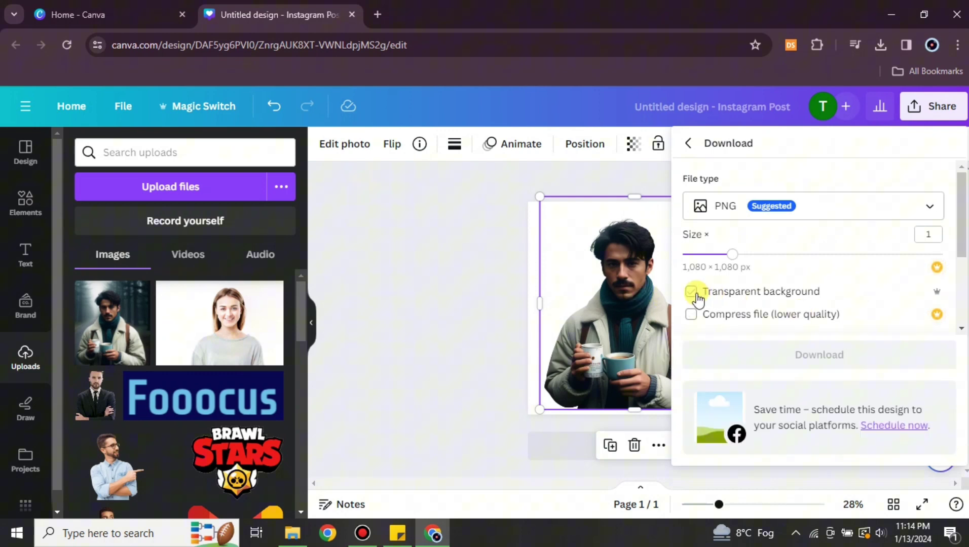
{"action": "left_click", "coordinate": [697, 294]}
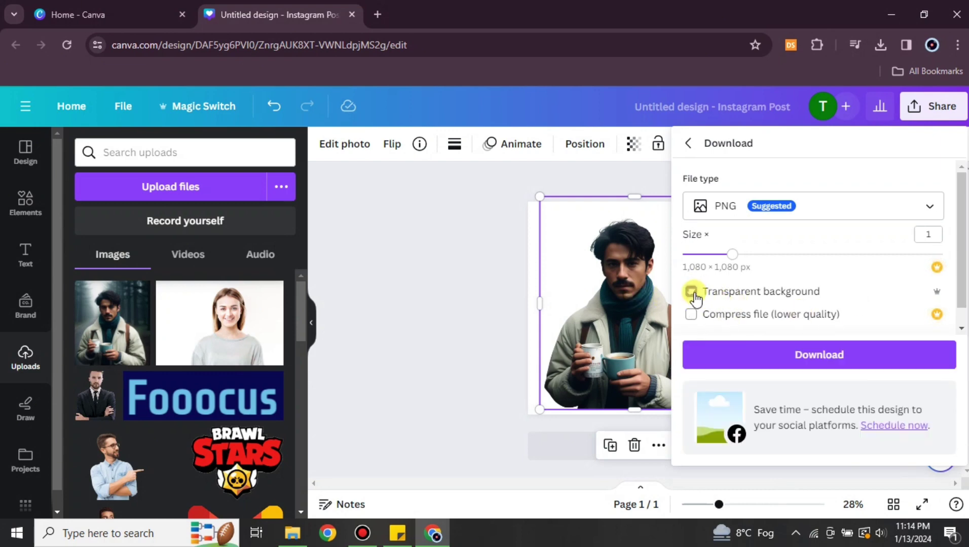
{"action": "left_click", "coordinate": [834, 353]}
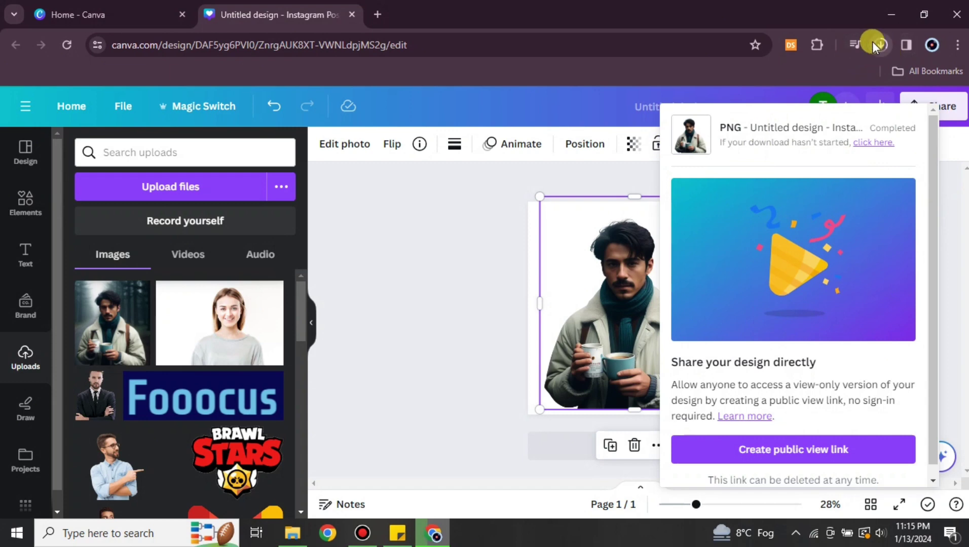
{"action": "left_click", "coordinate": [473, 227]}
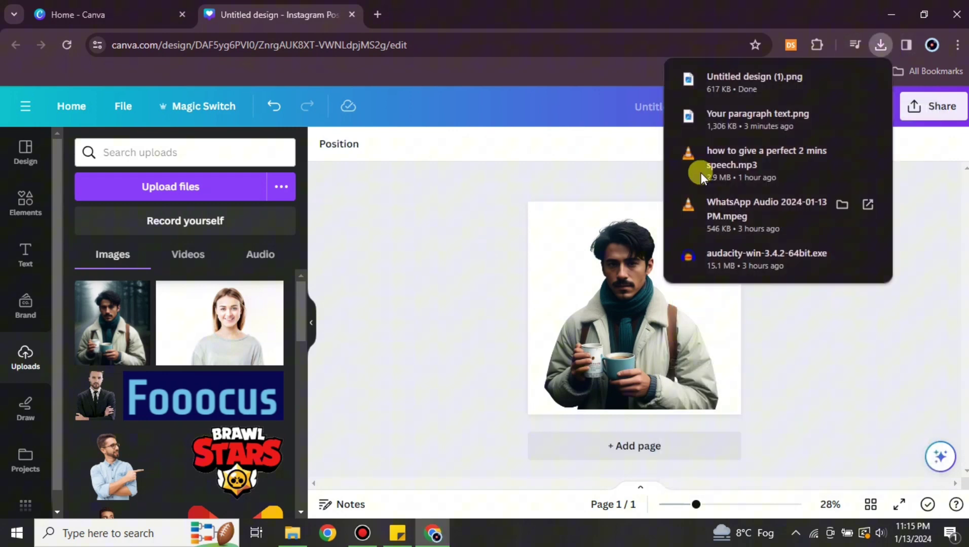
- Preview the downloaded cutout PNG in Photos, close it, and dismiss the network notification
{"action": "left_click", "coordinate": [728, 82]}
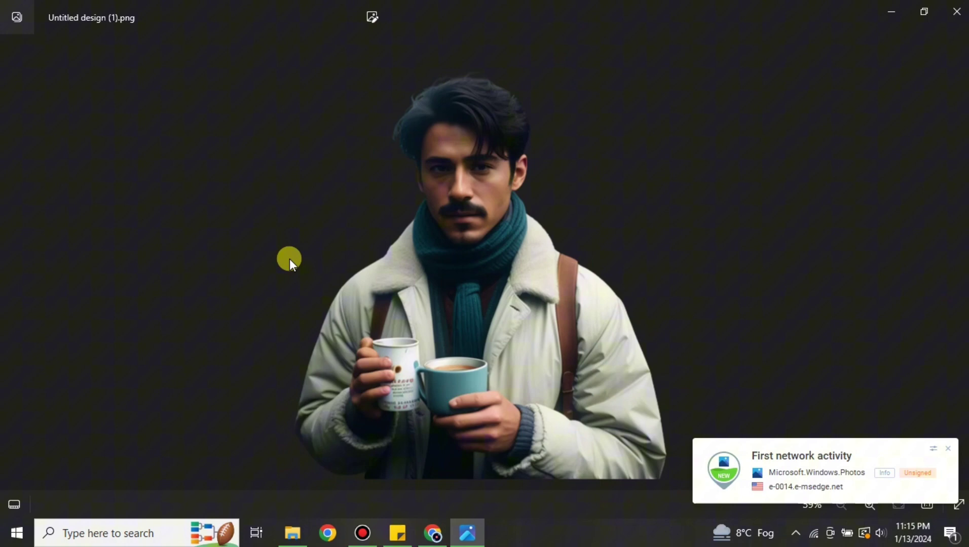
{"action": "left_click", "coordinate": [956, 11]}
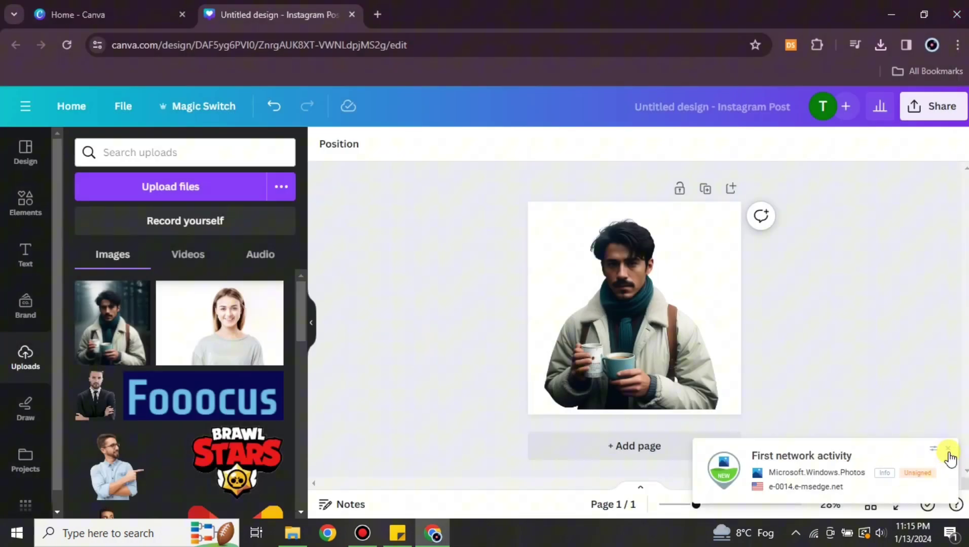
{"action": "left_click", "coordinate": [947, 451]}
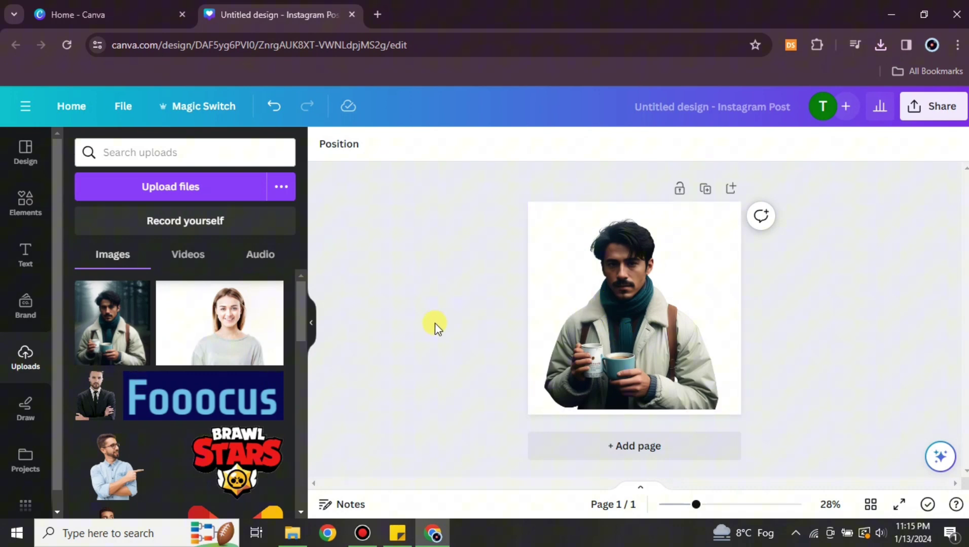
- Delete the man's cutout photo from the page
{"action": "left_click", "coordinate": [656, 319]}
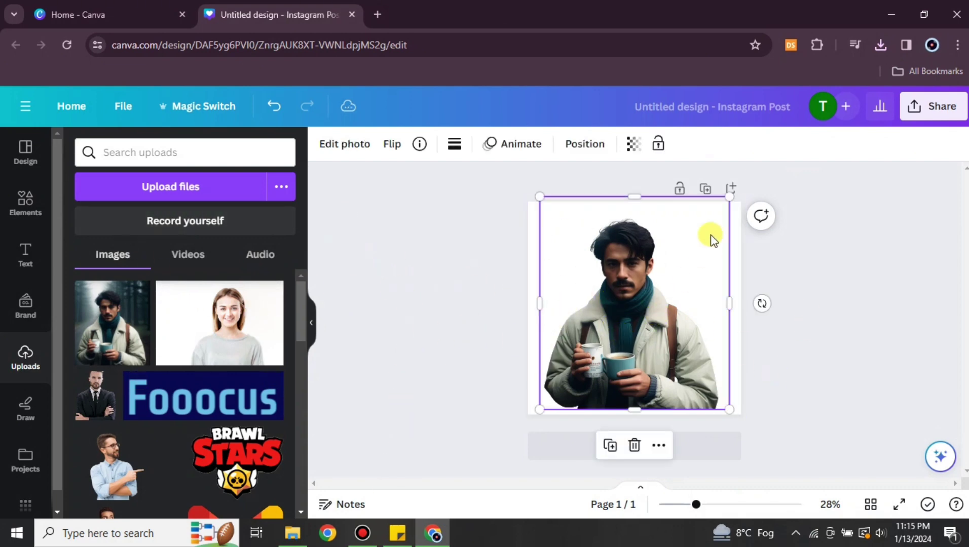
{"action": "left_click", "coordinate": [634, 445]}
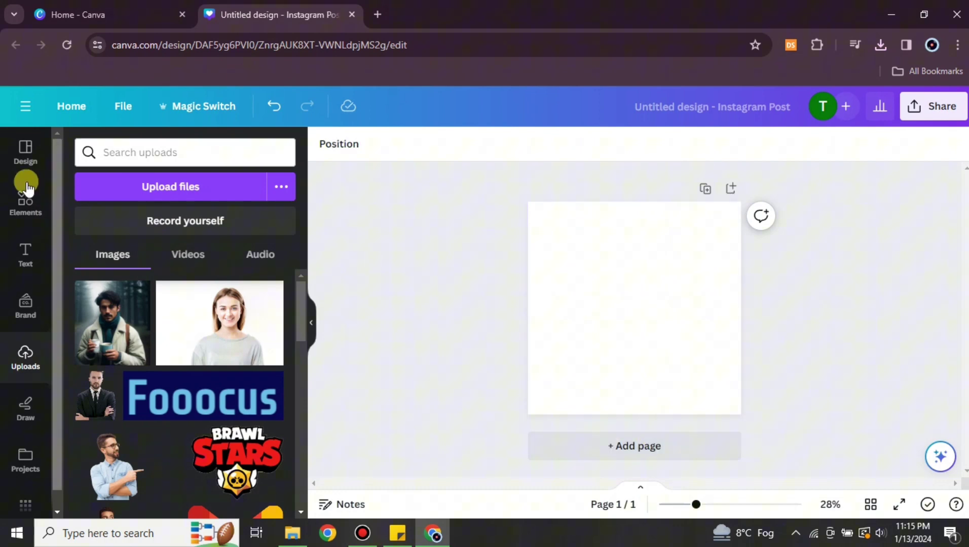
{"action": "scroll", "coordinate": [216, 372], "scroll_direction": "down", "scroll_amount": 4}
{"action": "scroll", "coordinate": [217, 371], "scroll_direction": "up", "scroll_amount": 4}
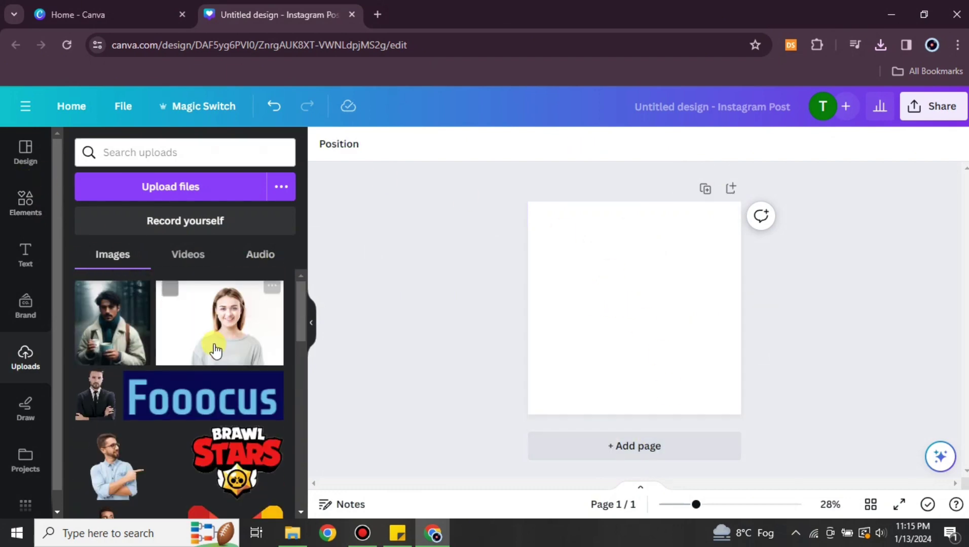
- Search Elements for 'a couple' and add the sofa photo, enlarged and centred
{"action": "left_click", "coordinate": [23, 201]}
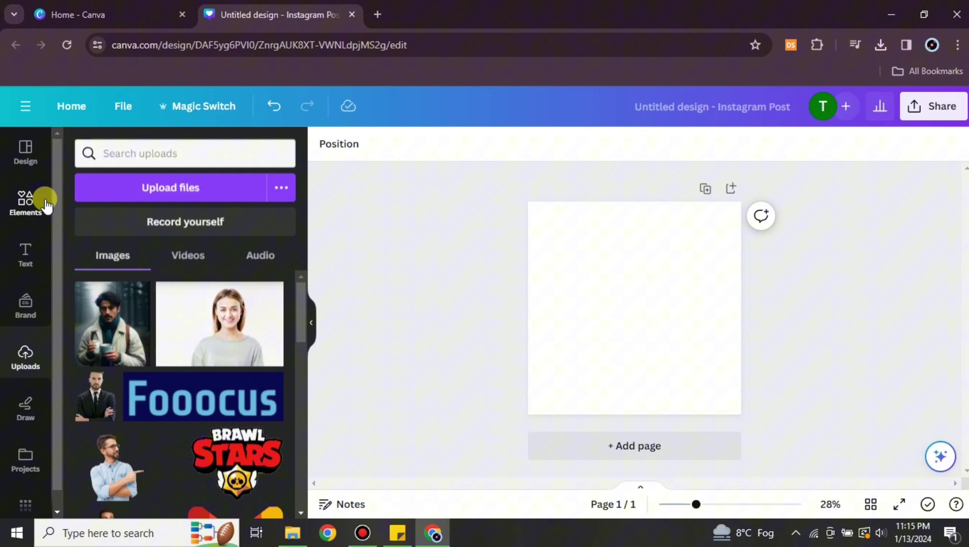
{"action": "left_click", "coordinate": [172, 153]}
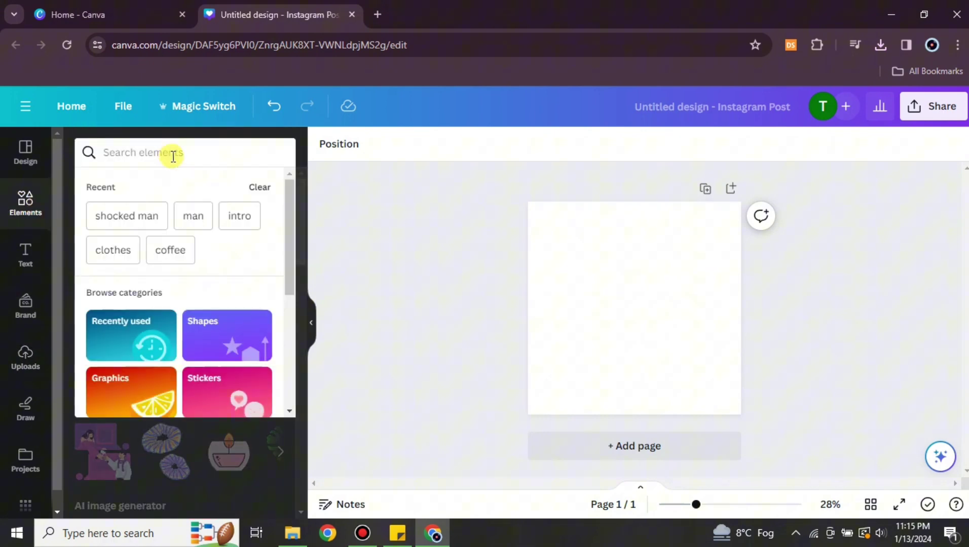
{"action": "type", "text": "a couple"}
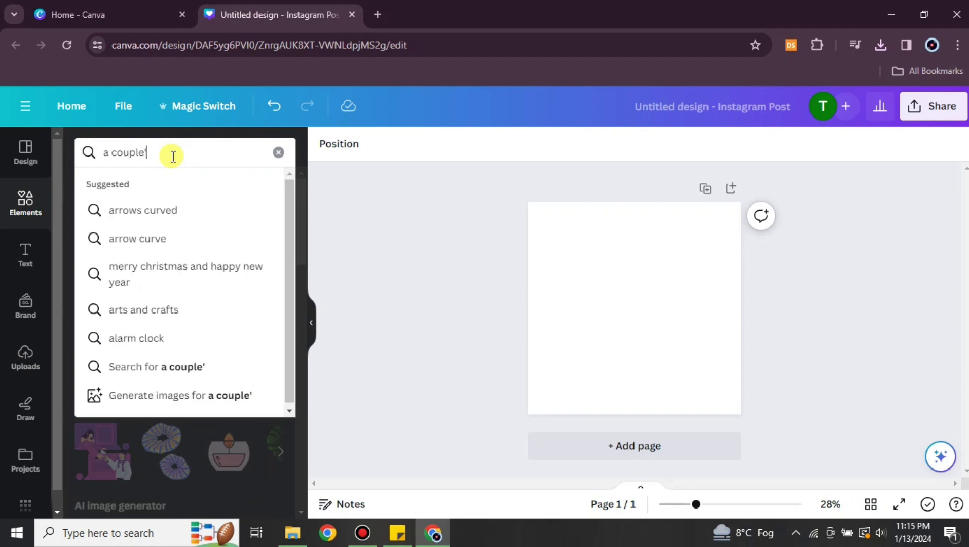
{"action": "key", "text": "Return"}
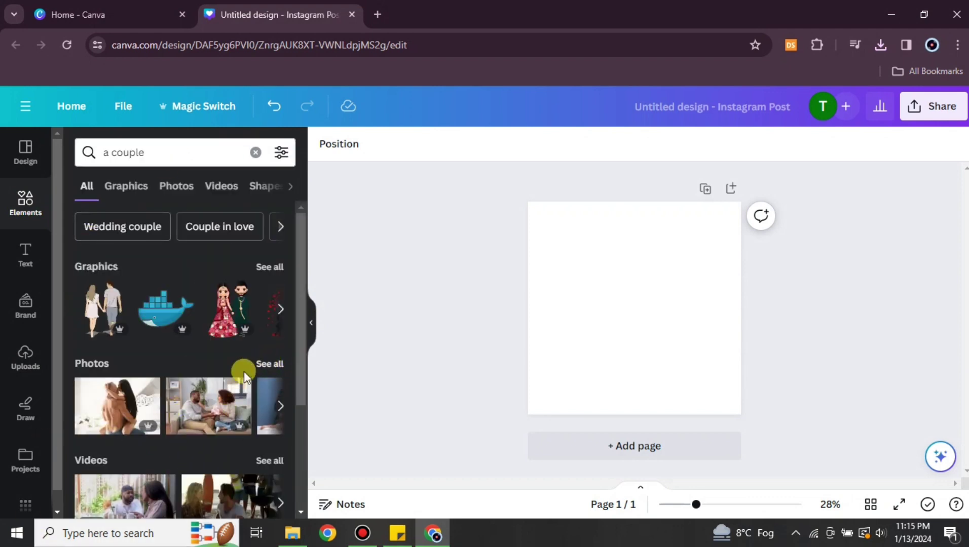
{"action": "left_click", "coordinate": [211, 401]}
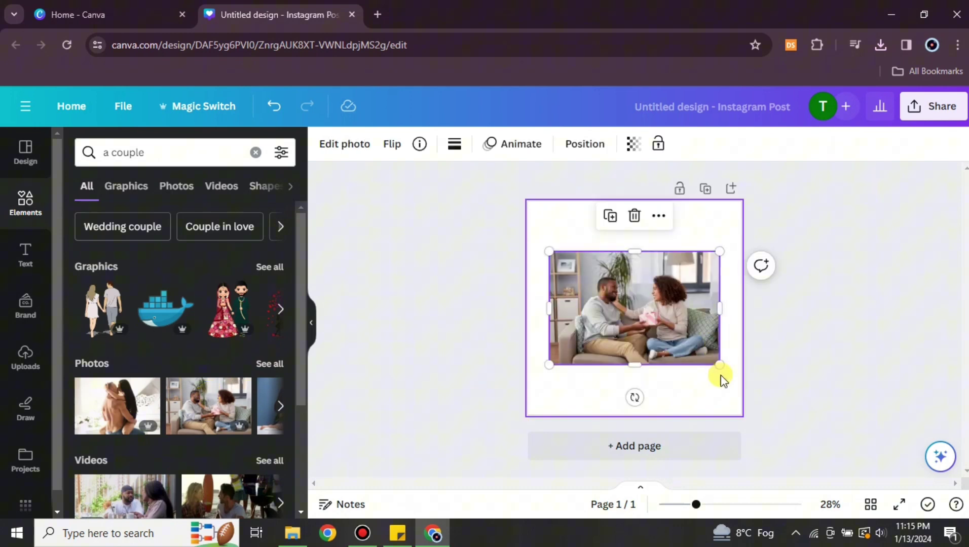
{"action": "left_click_drag", "start_coordinate": [718, 364], "coordinate": [747, 382]}
{"action": "left_click_drag", "start_coordinate": [658, 330], "coordinate": [644, 327]}
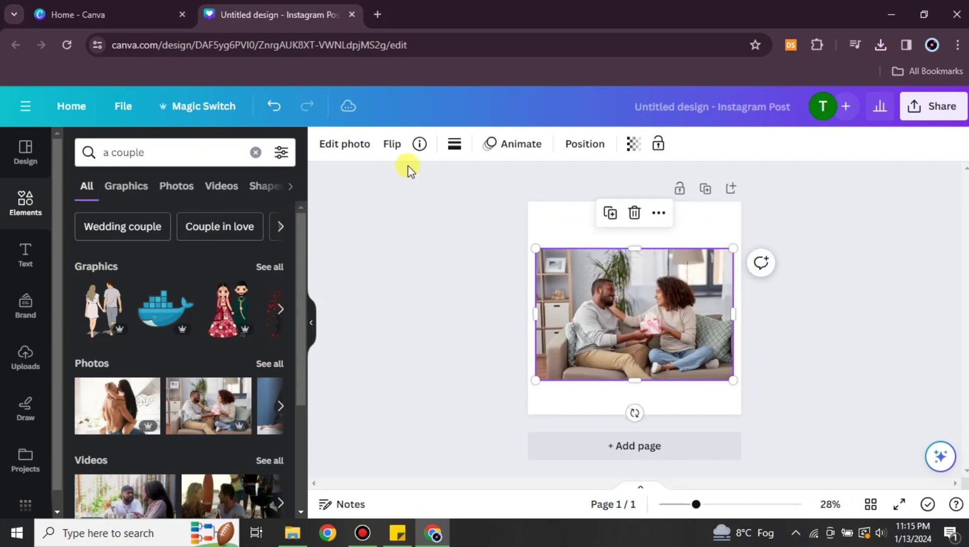
- Run BG Remover on the couple-on-sofa photo and nudge the cutout slightly lower
{"action": "left_click", "coordinate": [333, 148]}
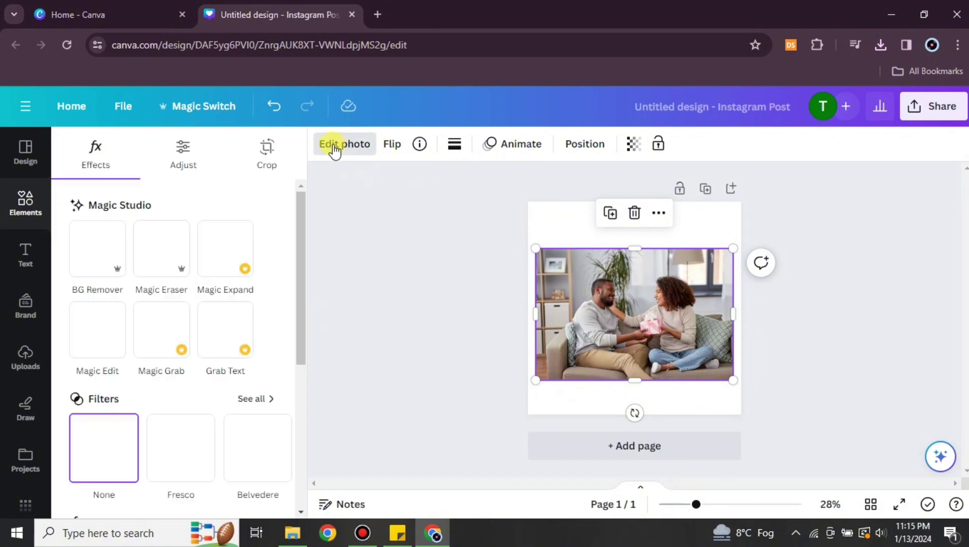
{"action": "left_click", "coordinate": [99, 250]}
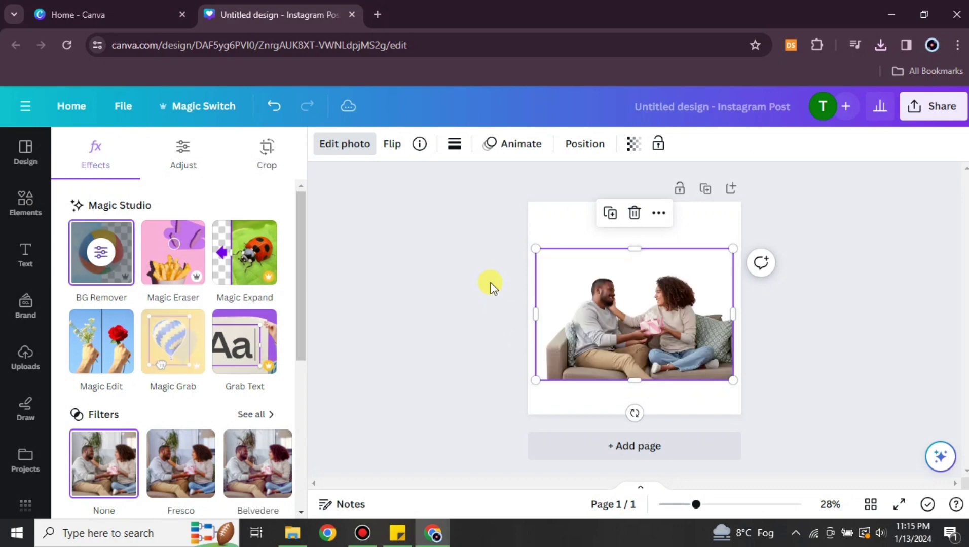
{"action": "left_click", "coordinate": [583, 253]}
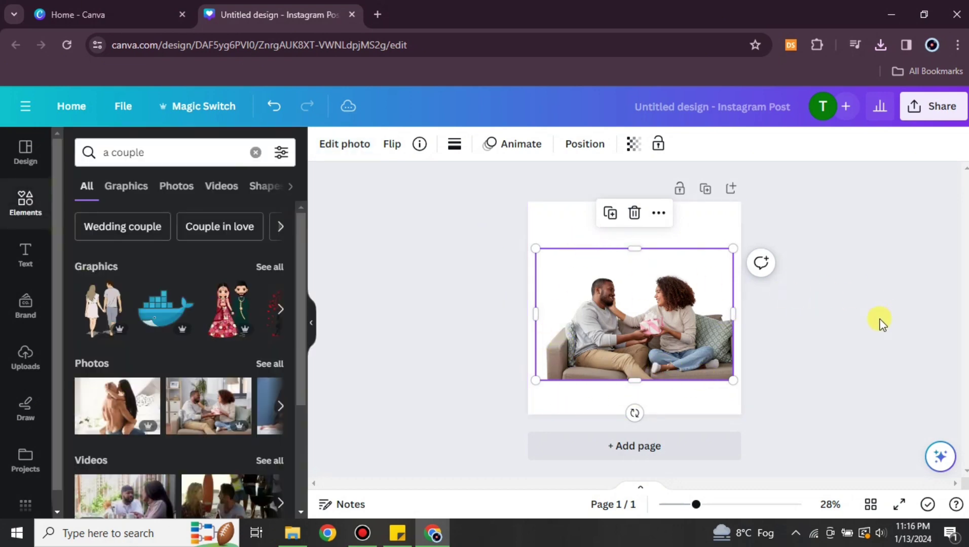
{"action": "left_click", "coordinate": [834, 309]}
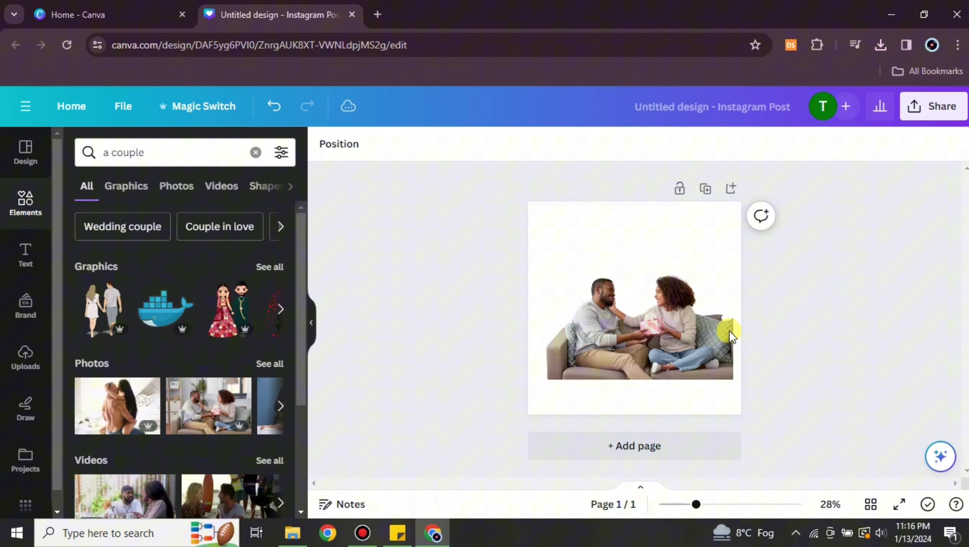
{"action": "left_click", "coordinate": [687, 335]}
{"action": "left_click_drag", "start_coordinate": [687, 335], "coordinate": [687, 348]}
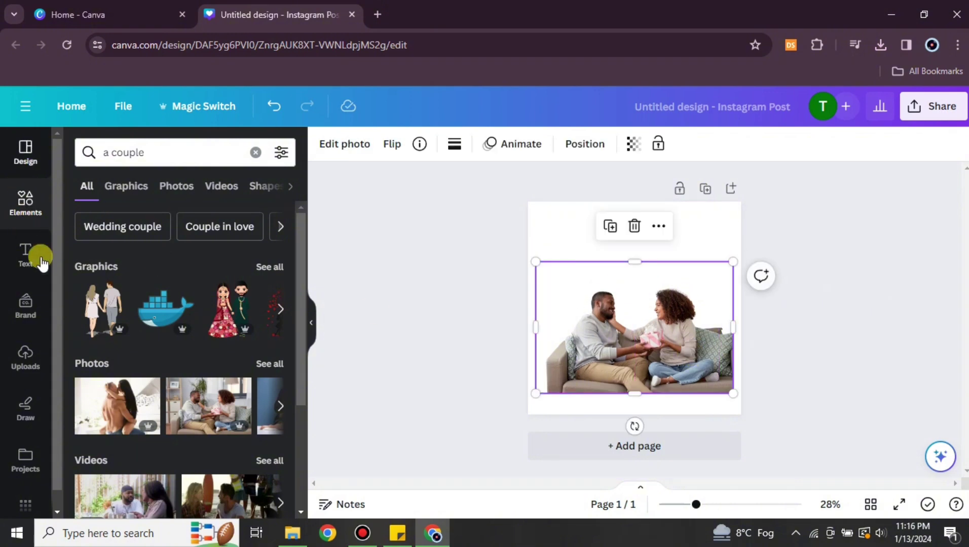
- Search Elements for 'tv loung' and add a TV-lounge photo at the page's top-left
{"action": "left_click", "coordinate": [26, 202]}
{"action": "left_click", "coordinate": [232, 153]}
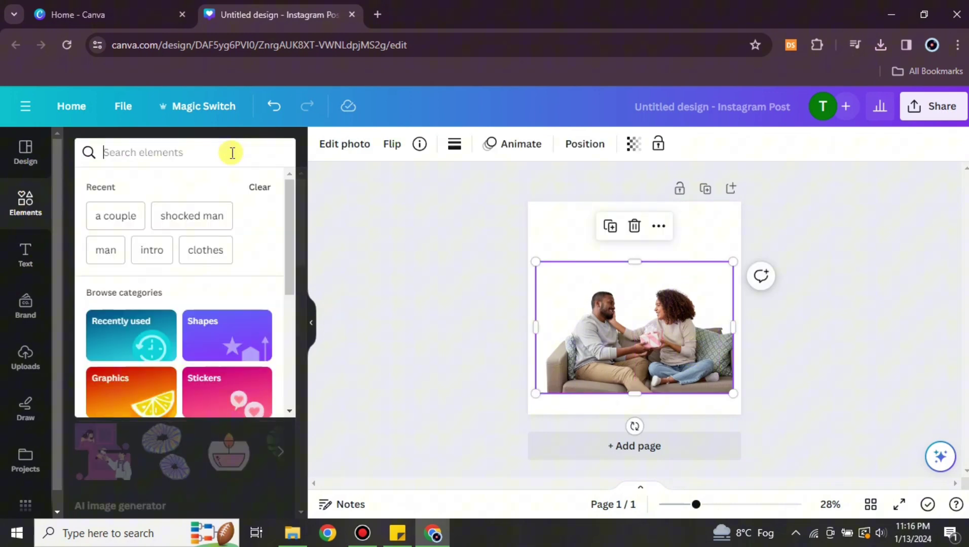
{"action": "type", "text": "tv loung"}
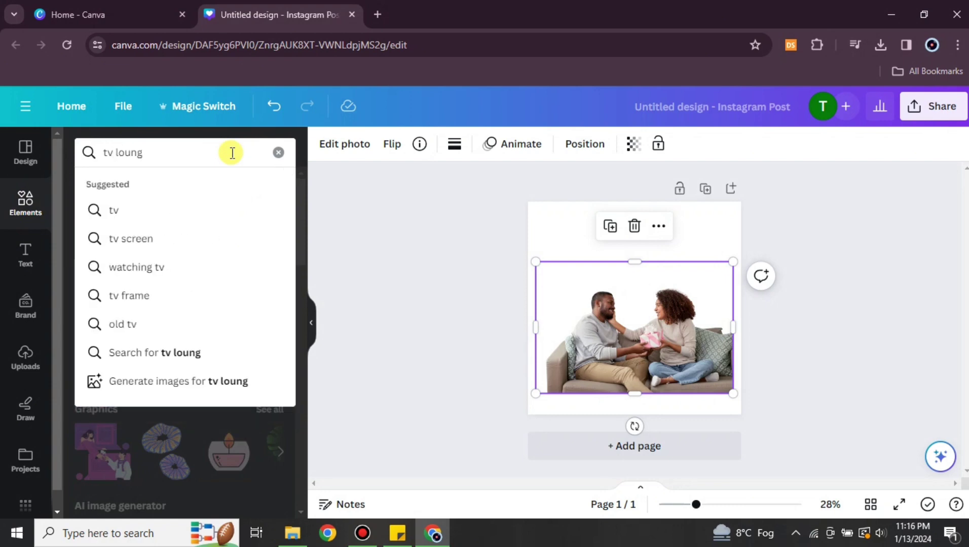
{"action": "key", "text": "Return"}
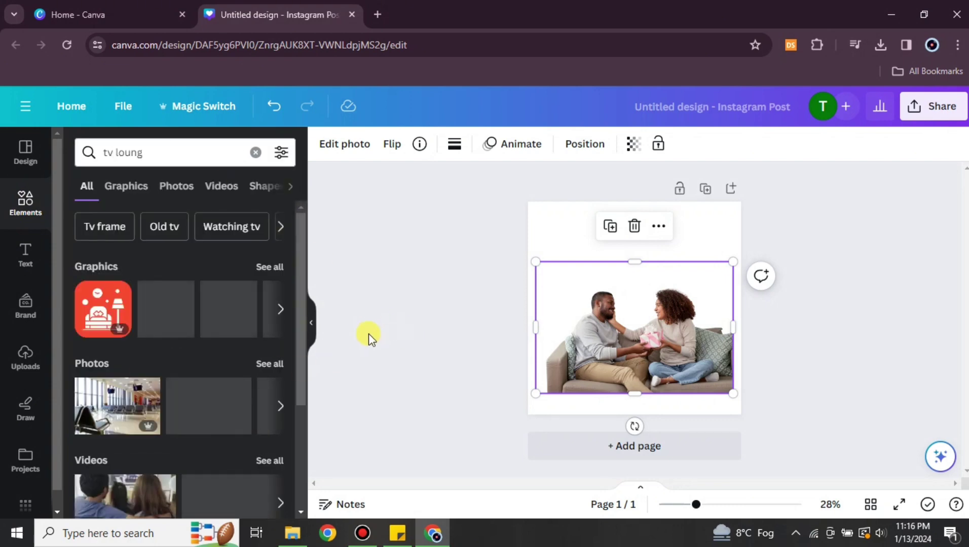
{"action": "left_click", "coordinate": [281, 409]}
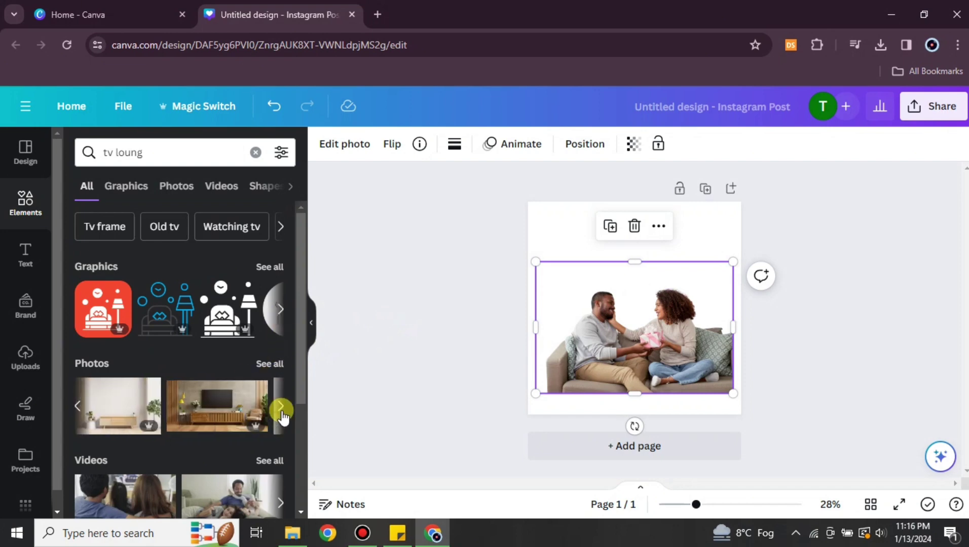
{"action": "left_click", "coordinate": [206, 404]}
{"action": "left_click_drag", "start_coordinate": [620, 325], "coordinate": [601, 255]}
{"action": "right_click", "coordinate": [601, 255]}
- Send the TV-lounge photo to the back and enlarge it to fill the page
{"action": "mouse_move", "coordinate": [653, 265]}
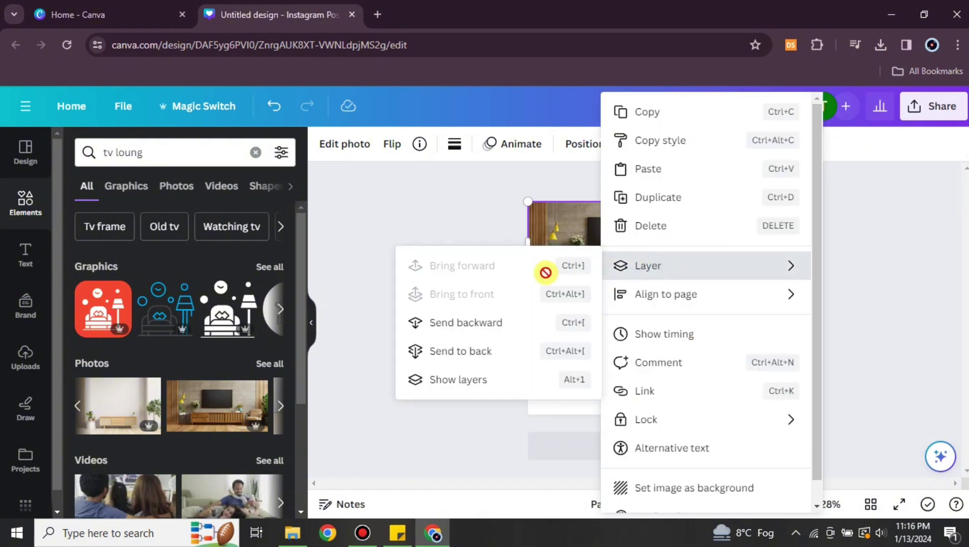
{"action": "left_click", "coordinate": [479, 350]}
{"action": "left_click_drag", "start_coordinate": [698, 288], "coordinate": [873, 472]}
{"action": "left_click_drag", "start_coordinate": [681, 260], "coordinate": [607, 241]}
- Resize and position the couple cutout along the lower half, in front of the TV
{"action": "left_click_drag", "start_coordinate": [664, 377], "coordinate": [665, 397]}
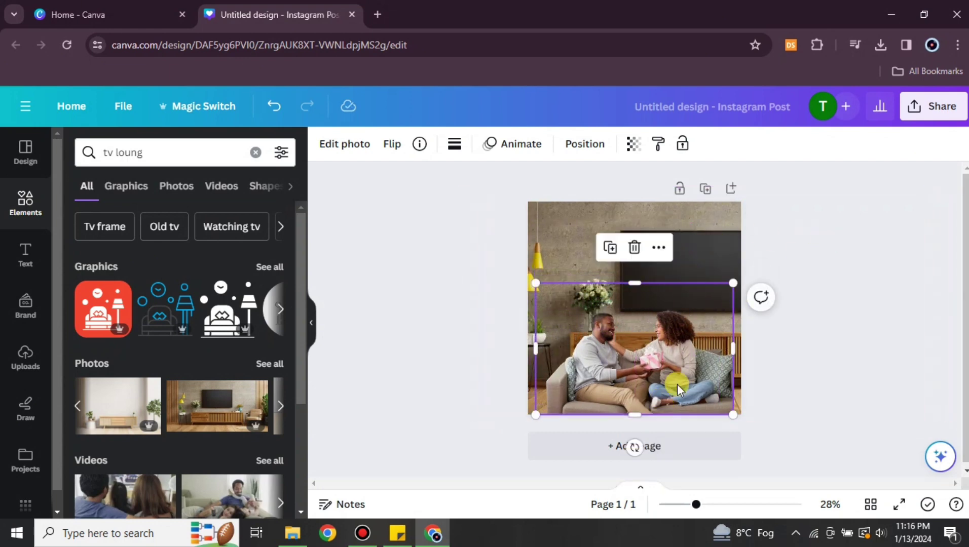
{"action": "left_click_drag", "start_coordinate": [635, 358], "coordinate": [593, 293]}
{"action": "left_click_drag", "start_coordinate": [692, 355], "coordinate": [669, 370]}
{"action": "left_click_drag", "start_coordinate": [782, 419], "coordinate": [730, 405]}
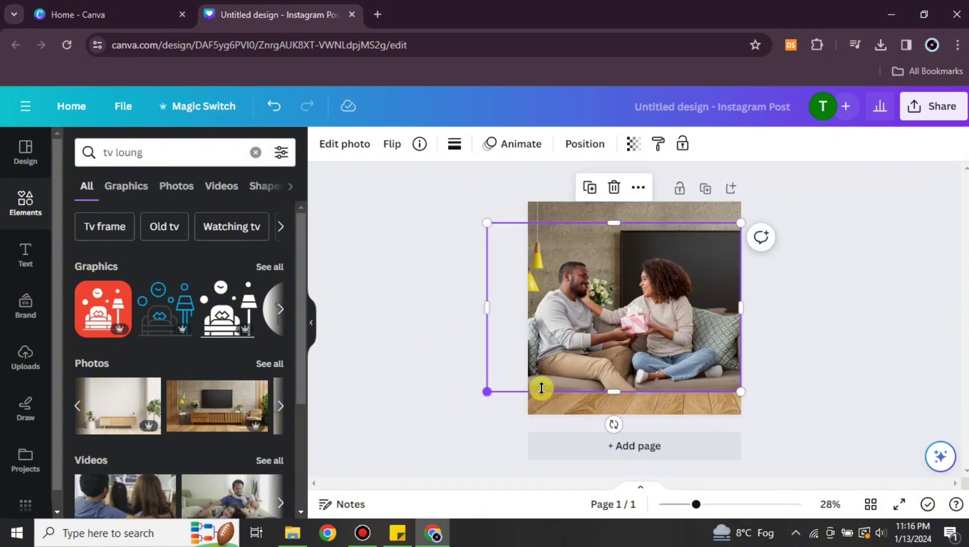
{"action": "left_click_drag", "start_coordinate": [593, 375], "coordinate": [600, 401]}
{"action": "left_click", "coordinate": [875, 275]}
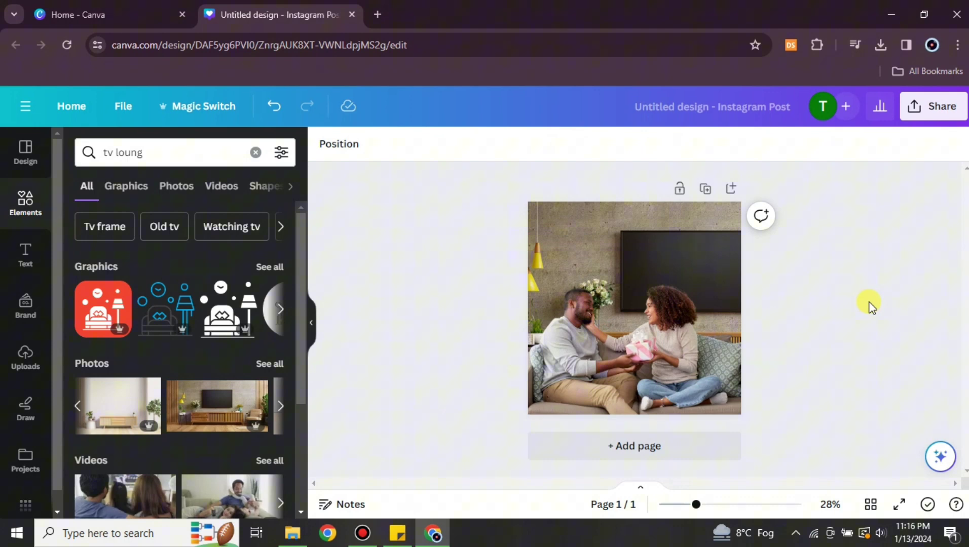
- Delete the couple cutout and the TV-lounge background photo, leaving a blank page with Uploads showing
{"action": "left_click", "coordinate": [650, 375]}
{"action": "key", "text": "Delete"}
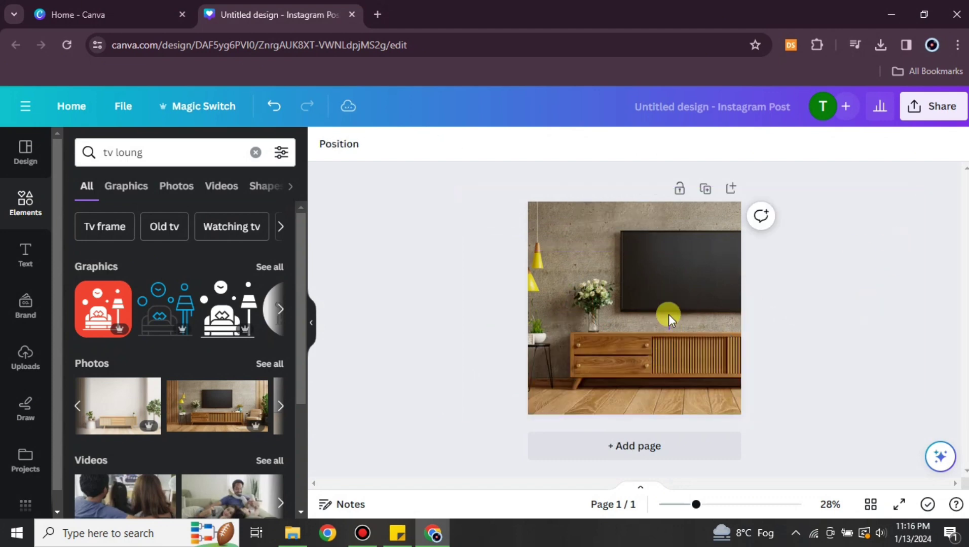
{"action": "left_click", "coordinate": [678, 268]}
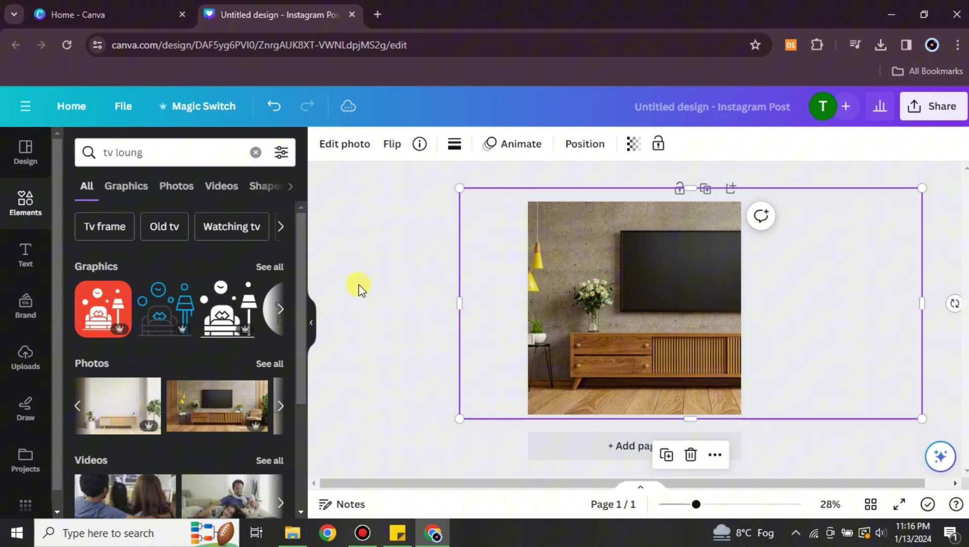
{"action": "left_click", "coordinate": [357, 283]}
{"action": "left_click_drag", "start_coordinate": [542, 304], "coordinate": [644, 349]}
{"action": "left_click", "coordinate": [644, 349]}
{"action": "left_click", "coordinate": [687, 456]}
{"action": "left_click", "coordinate": [38, 367]}
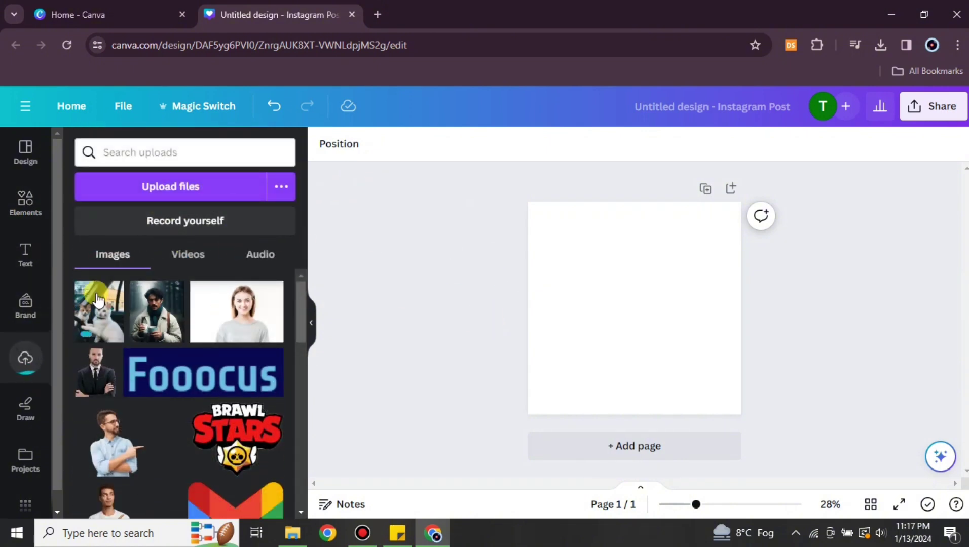
- Add the uploaded cats photo to the blank page and size it to fit inside
{"action": "left_click", "coordinate": [99, 300]}
{"action": "left_click_drag", "start_coordinate": [687, 374], "coordinate": [783, 498]}
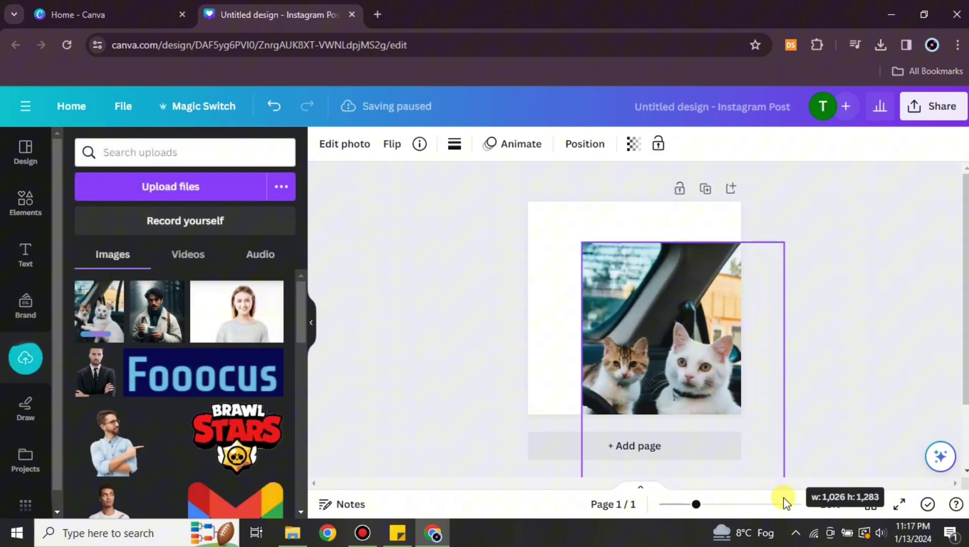
{"action": "left_click_drag", "start_coordinate": [713, 379], "coordinate": [659, 322]}
{"action": "left_click_drag", "start_coordinate": [728, 444], "coordinate": [707, 402]}
{"action": "left_click_drag", "start_coordinate": [642, 350], "coordinate": [664, 358]}
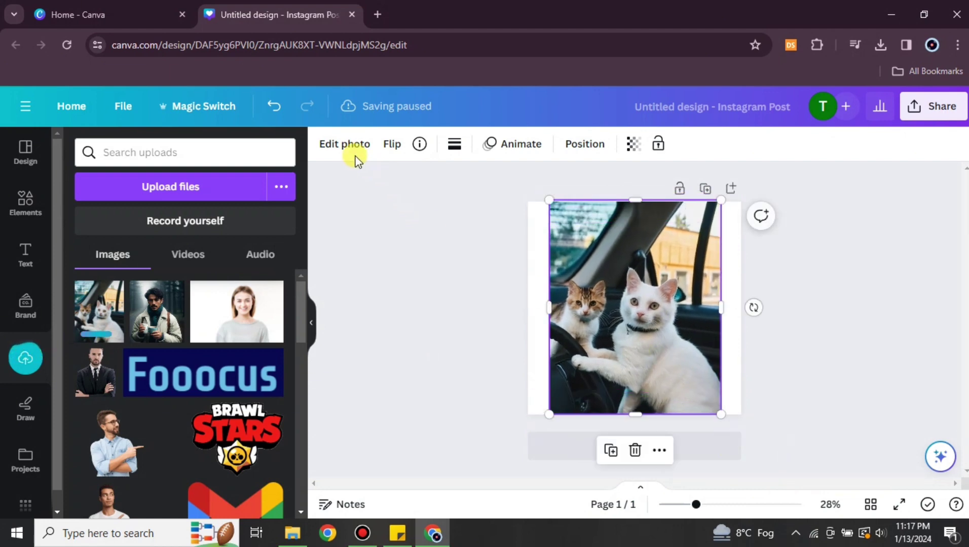
- Remove the cats photo's car background with BG Remover and enlarge the resulting cutout
{"action": "left_click", "coordinate": [332, 144]}
{"action": "left_click", "coordinate": [97, 269]}
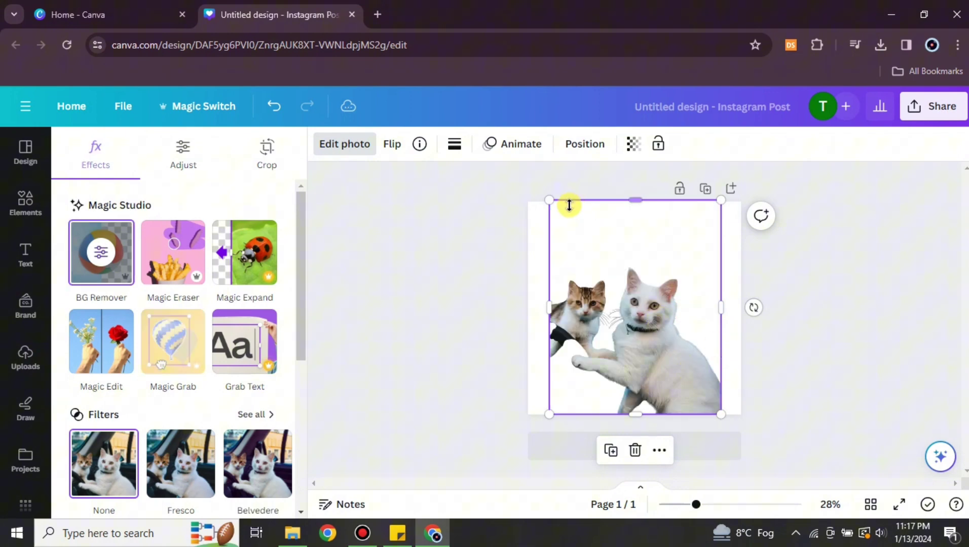
{"action": "left_click_drag", "start_coordinate": [549, 203], "coordinate": [456, 127]}
{"action": "left_click_drag", "start_coordinate": [692, 363], "coordinate": [608, 355]}
{"action": "key", "text": "ctrl+z"}
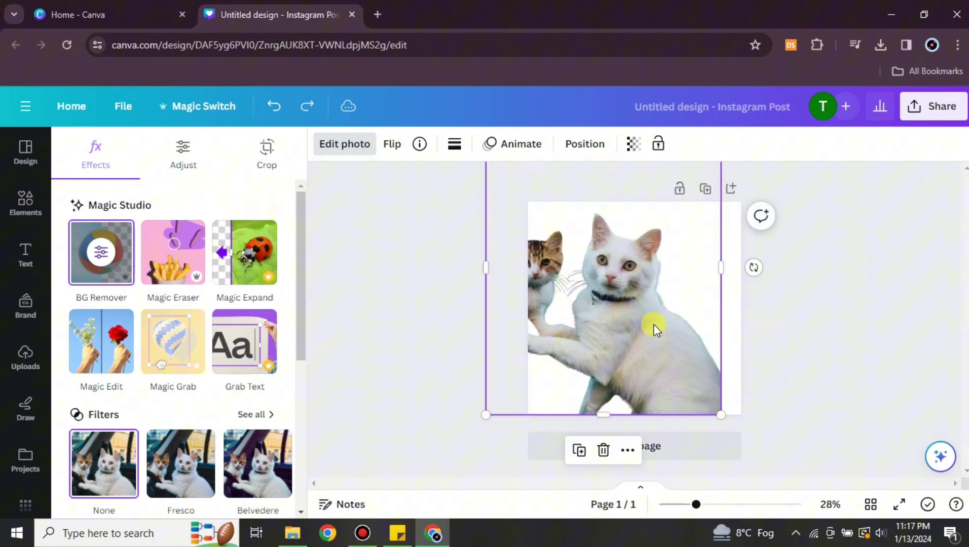
{"action": "left_click", "coordinate": [104, 255]}
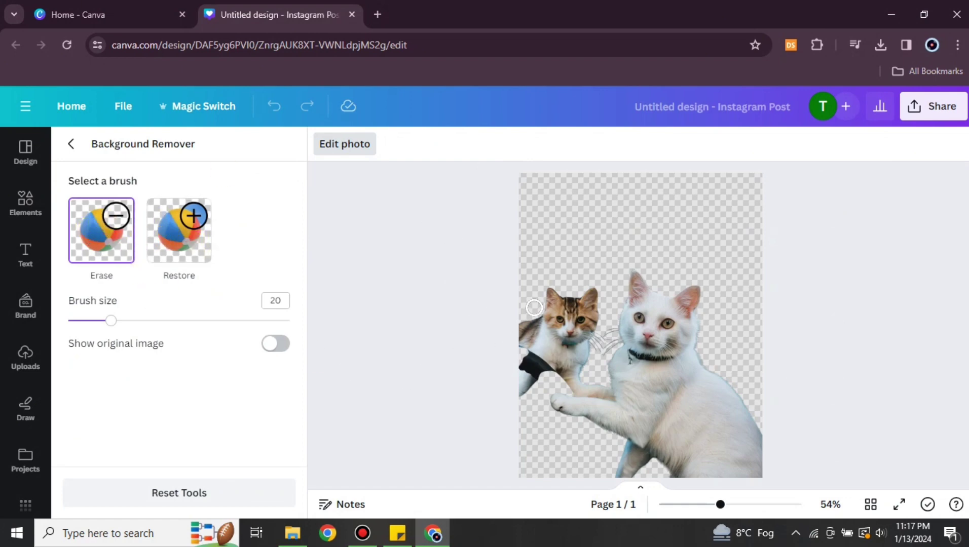
- Erase the black sleeve left of the kitten, testing and undoing a Restore brush stroke
{"action": "mouse_move", "coordinate": [555, 361]}
{"action": "left_mouse_down"}
{"action": "mouse_move", "coordinate": [529, 363]}
{"action": "mouse_move", "coordinate": [548, 374]}
{"action": "mouse_move", "coordinate": [527, 367]}
{"action": "left_mouse_up"}
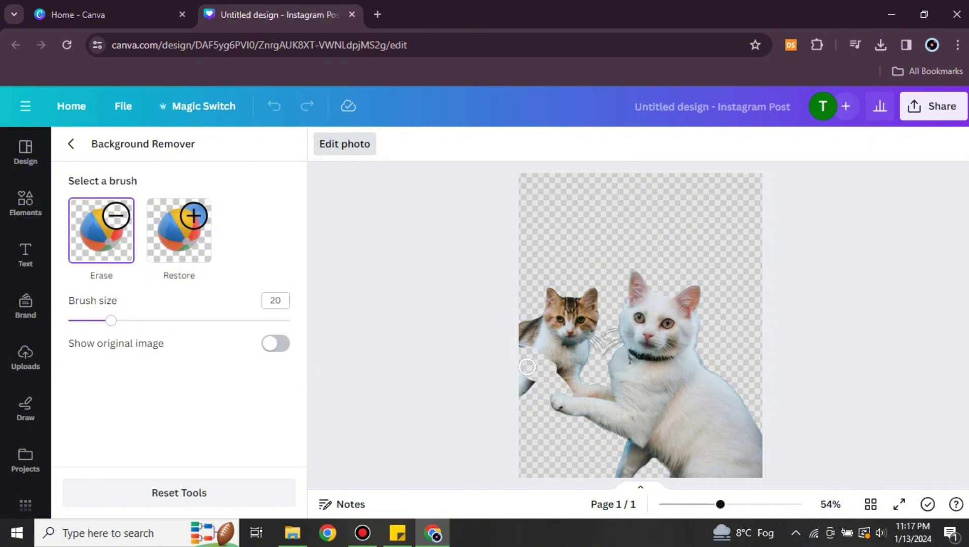
{"action": "left_click", "coordinate": [188, 218]}
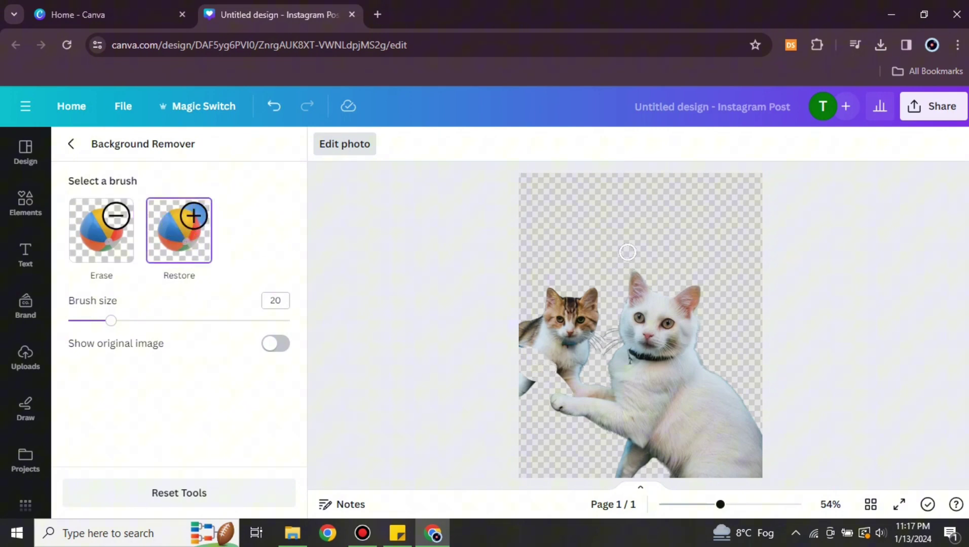
{"action": "mouse_move", "coordinate": [627, 252]}
{"action": "left_mouse_down"}
{"action": "mouse_move", "coordinate": [604, 233]}
{"action": "mouse_move", "coordinate": [665, 220]}
{"action": "mouse_move", "coordinate": [567, 219]}
{"action": "left_mouse_up"}
{"action": "key", "text": "ctrl+z"}
{"action": "left_click", "coordinate": [273, 348]}
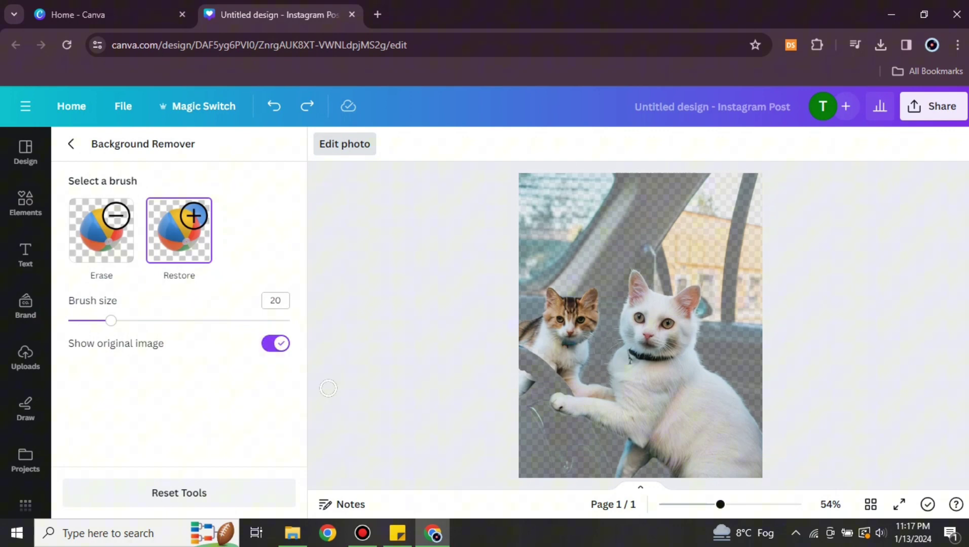
{"action": "left_click", "coordinate": [275, 349]}
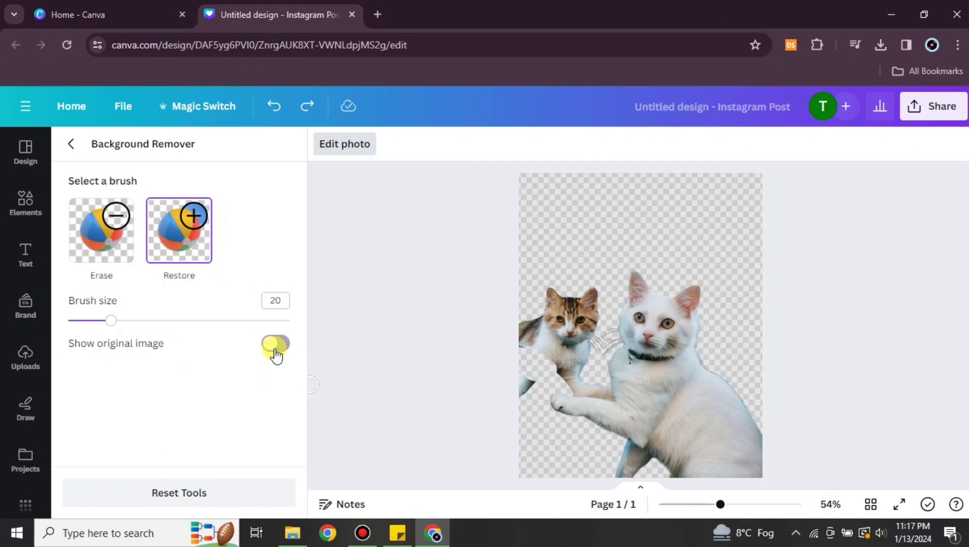
- Exit Background Remover and the Edit photo panel, then deselect the two-cat cutout
{"action": "left_click", "coordinate": [72, 144]}
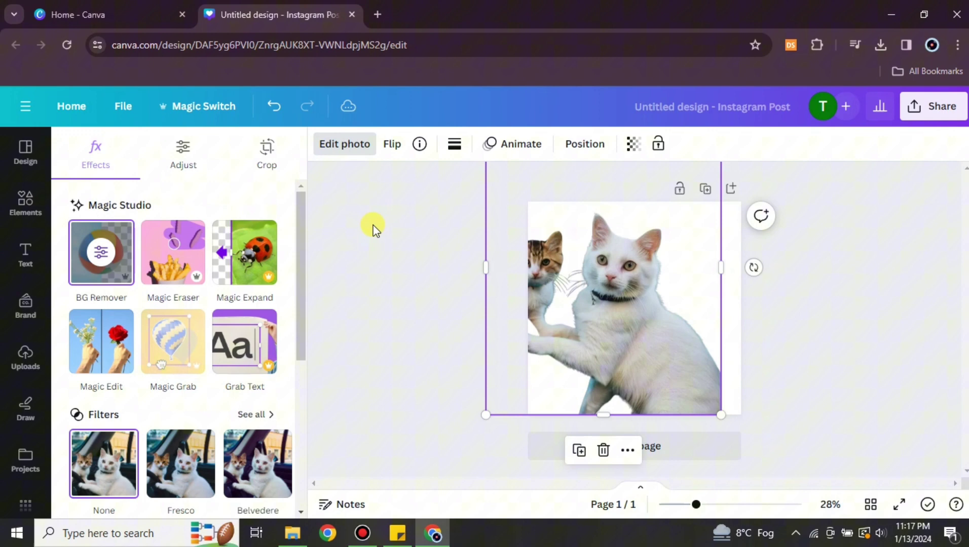
{"action": "left_click", "coordinate": [565, 317]}
{"action": "left_click", "coordinate": [920, 360]}
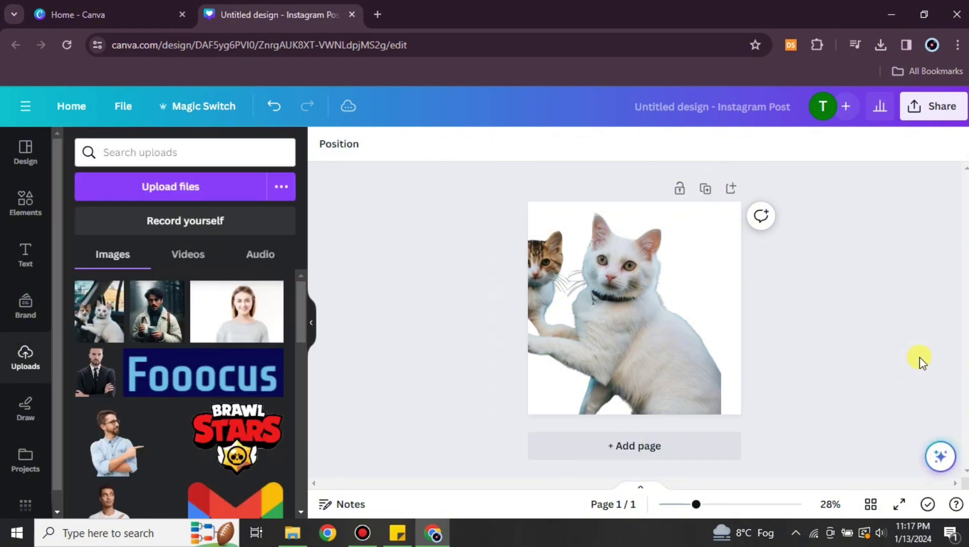